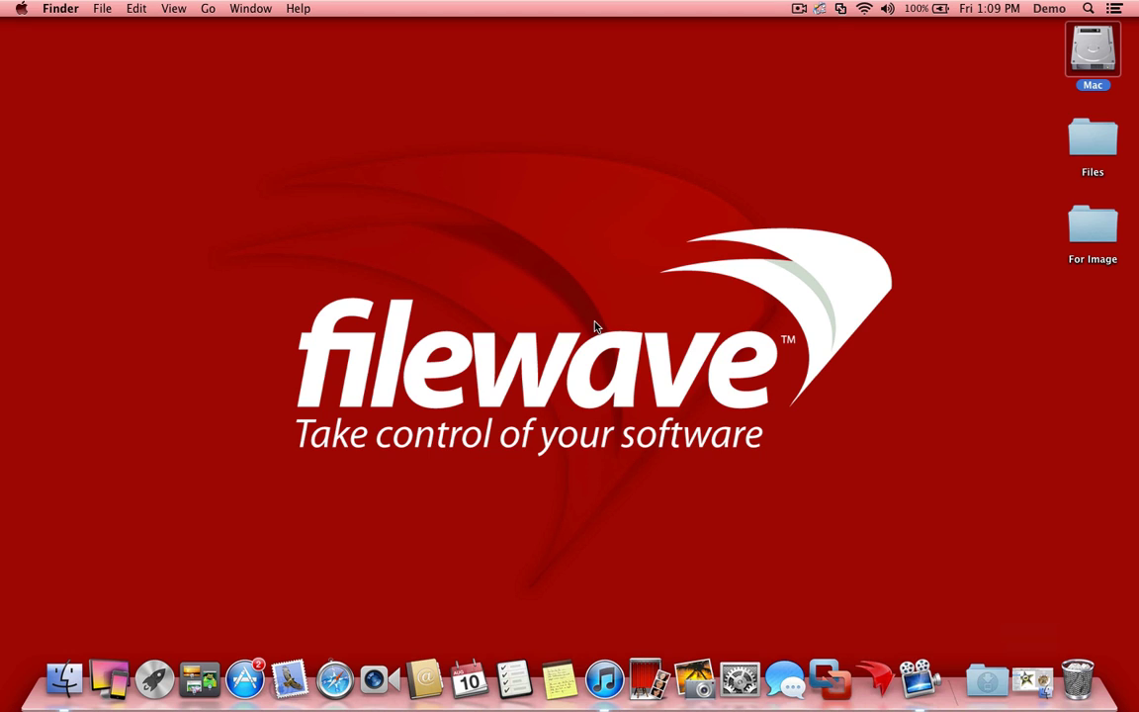
# Launch FileWave Lightning from the Dock to open its empty Image Library
pyautogui.click(861, 676)
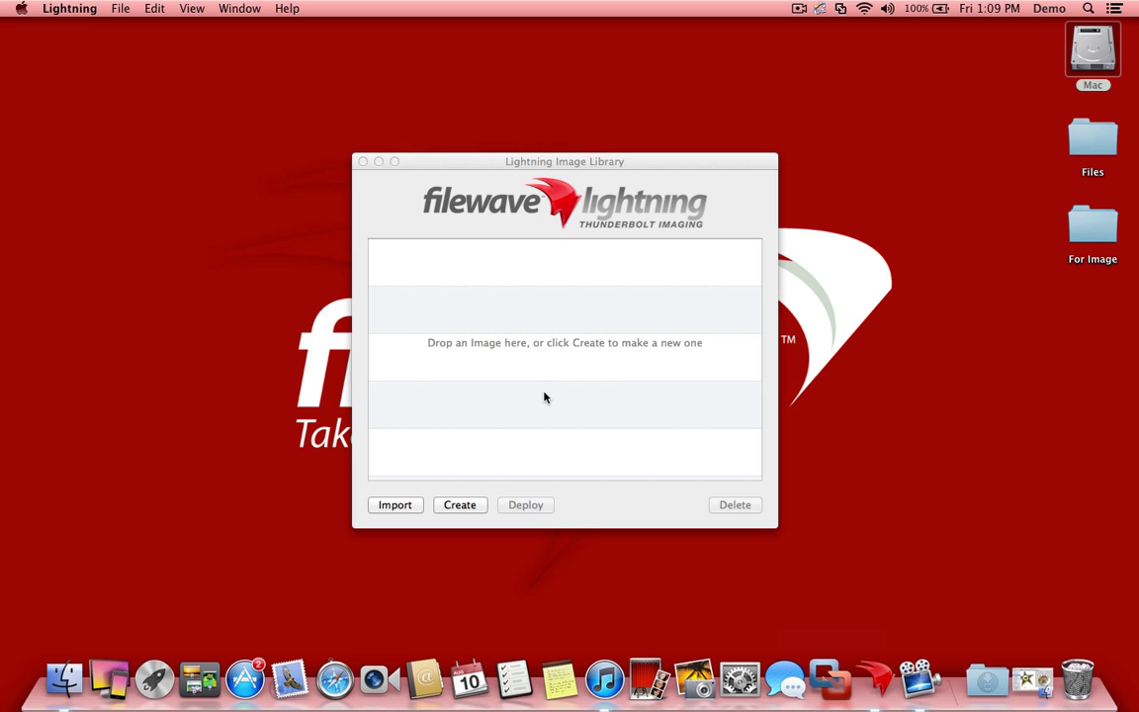
# Start a new imageset using Install OS X Mountain Lion as the Mac OS X 10.8 (12A269) installation media
pyautogui.click(460, 522)
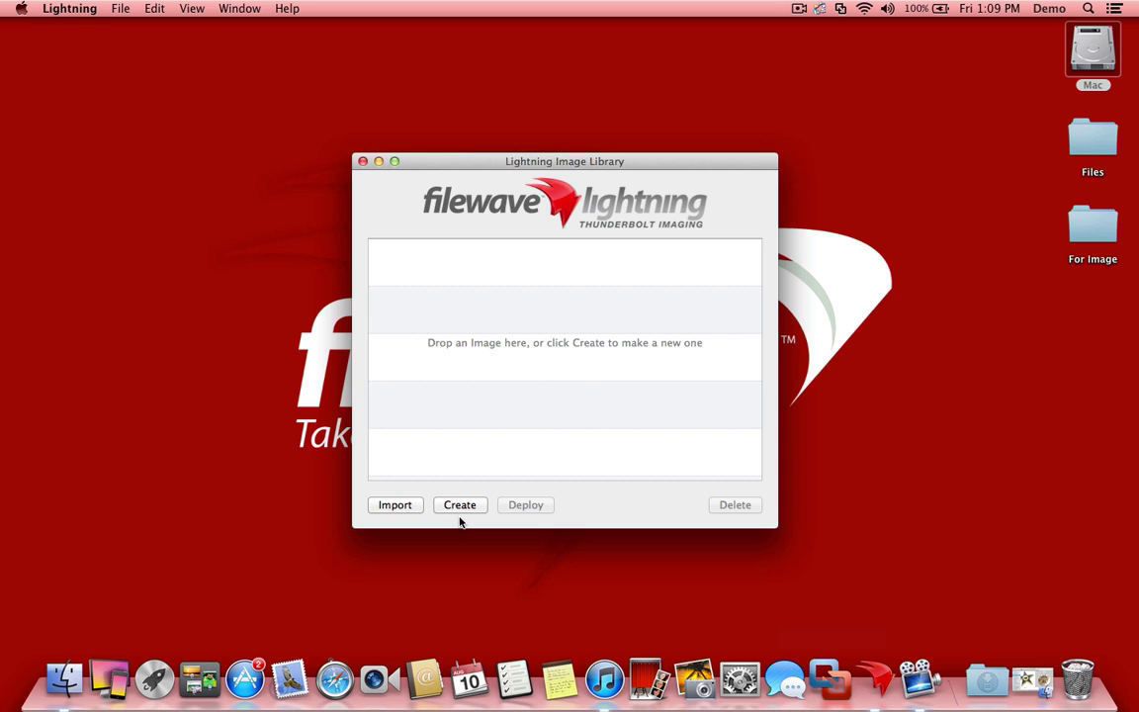
pyautogui.click(466, 511)
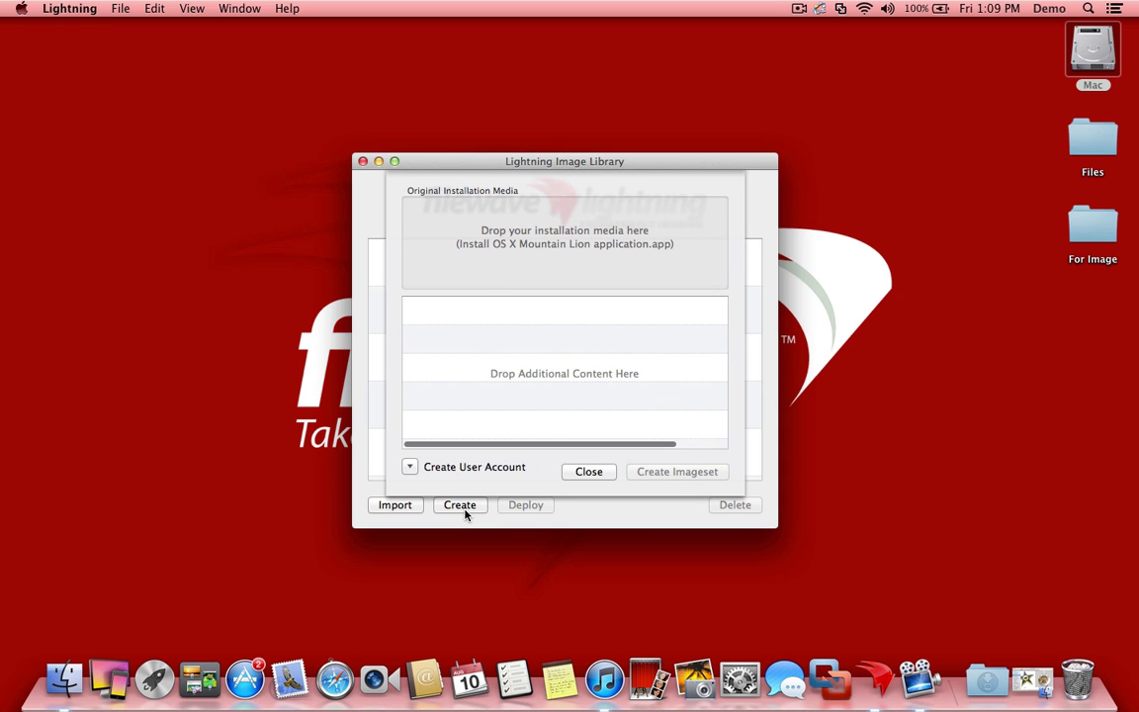
pyautogui.click(1031, 672)
pyautogui.click(999, 485)
pyautogui.click(982, 461)
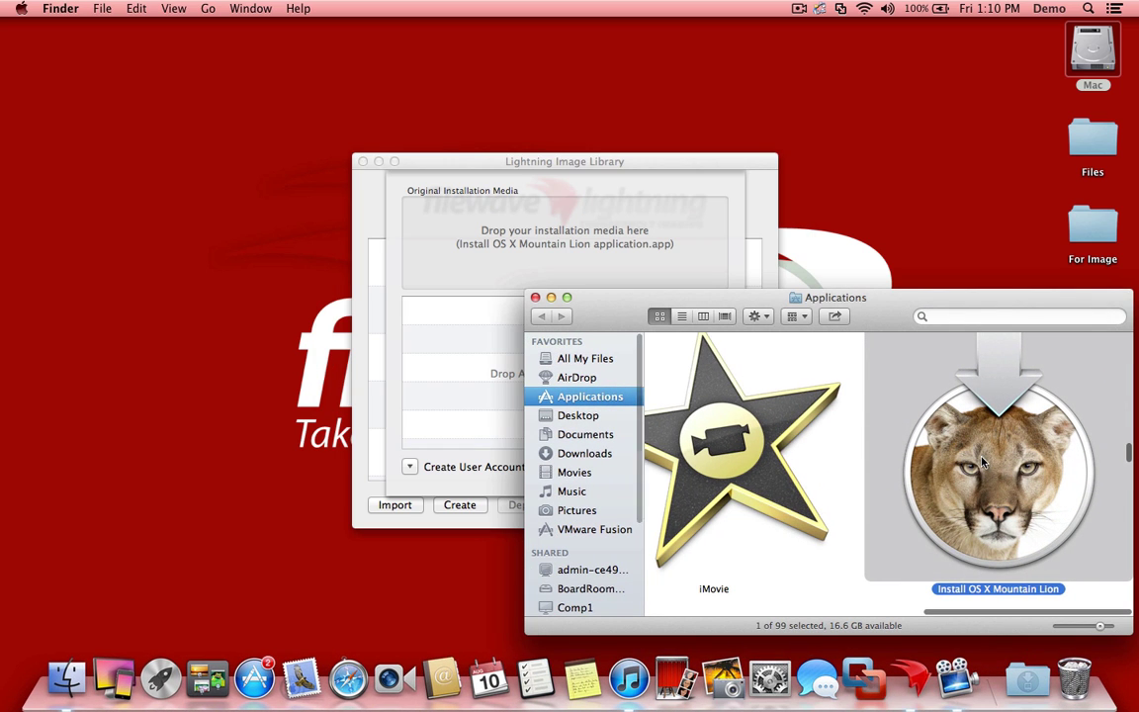
pyautogui.moveTo(982, 461); pyautogui.dragTo(572, 247)
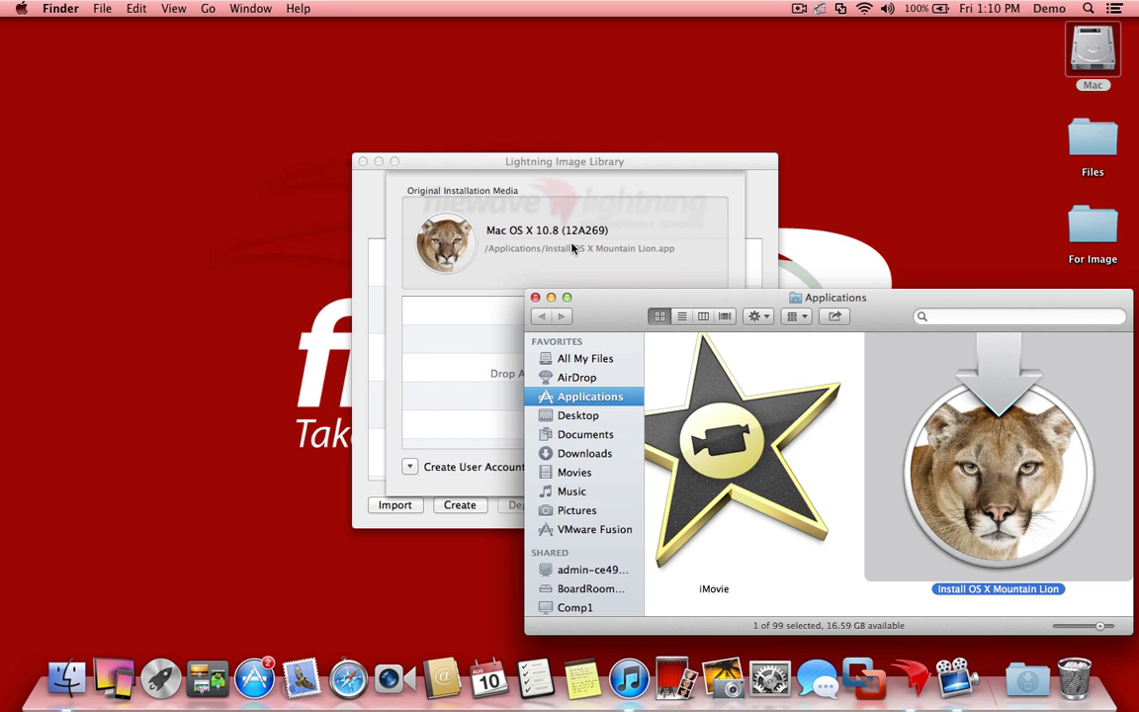
# Add Firefox.app from the Applications folder to the imageset's additional content
pyautogui.click(472, 371)
pyautogui.click(808, 368)
pyautogui.press('f')
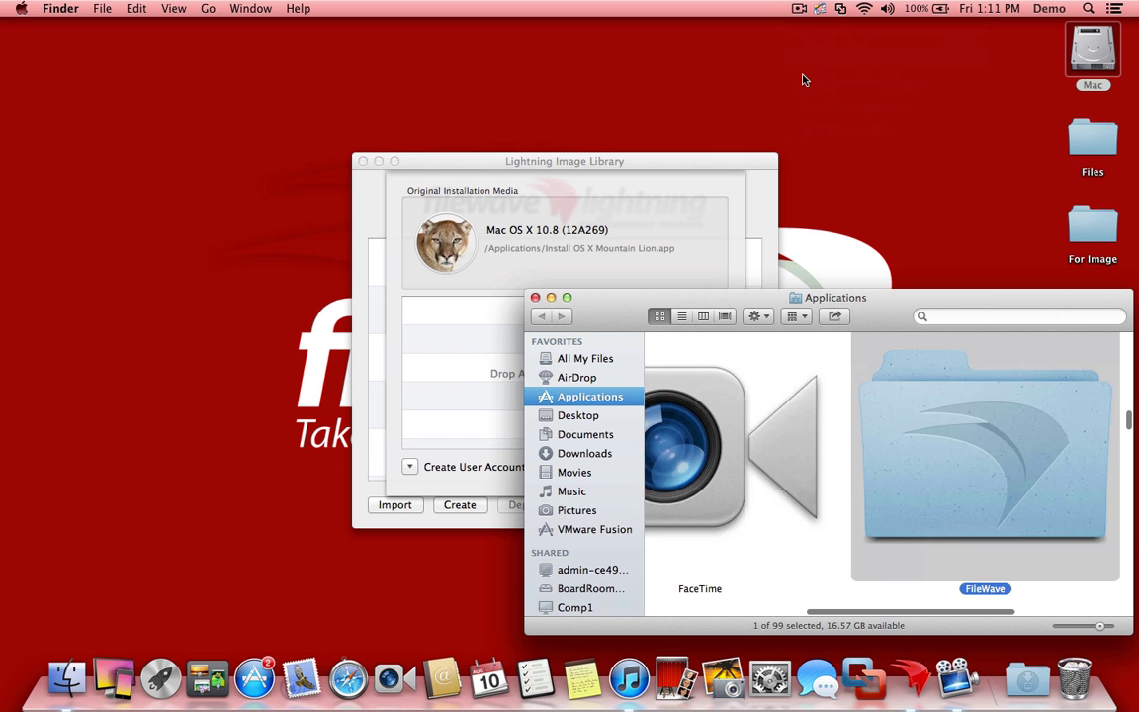
pyautogui.press('i')
pyautogui.moveTo(767, 397); pyautogui.dragTo(452, 339)
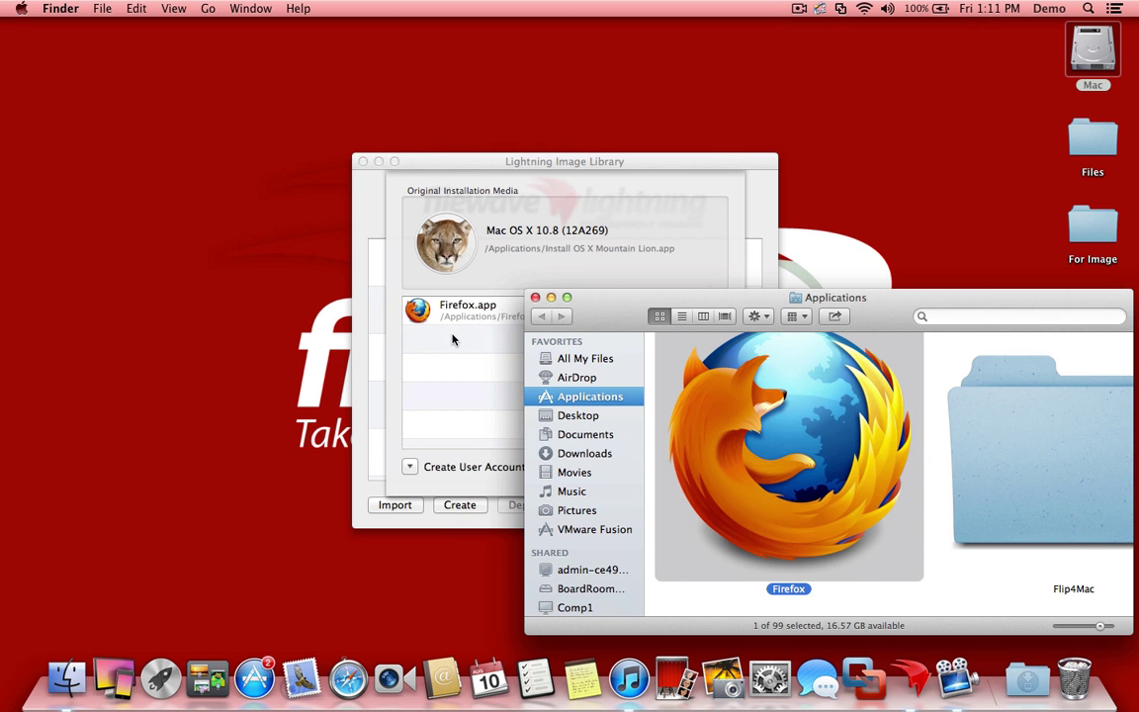
# Add TextWrangler.app and Google Chrome.app to the content list, then close the Applications window
pyautogui.press('t')
pyautogui.press('e')
pyautogui.press('x')
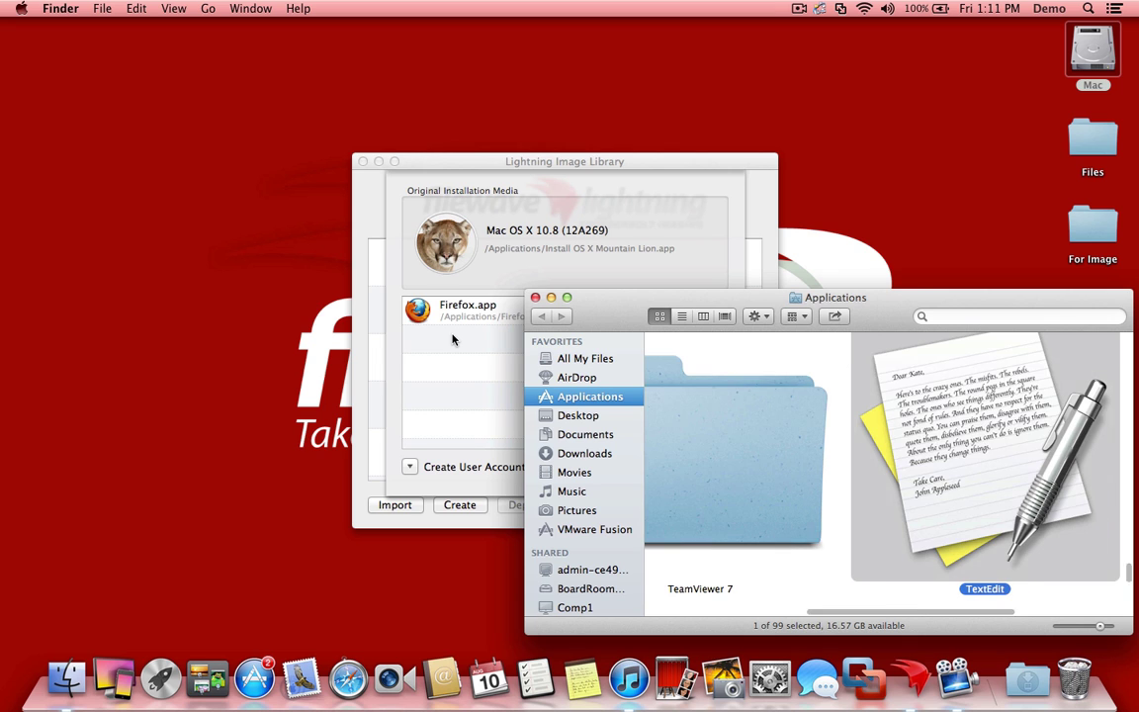
pyautogui.press('t')
pyautogui.press('w')
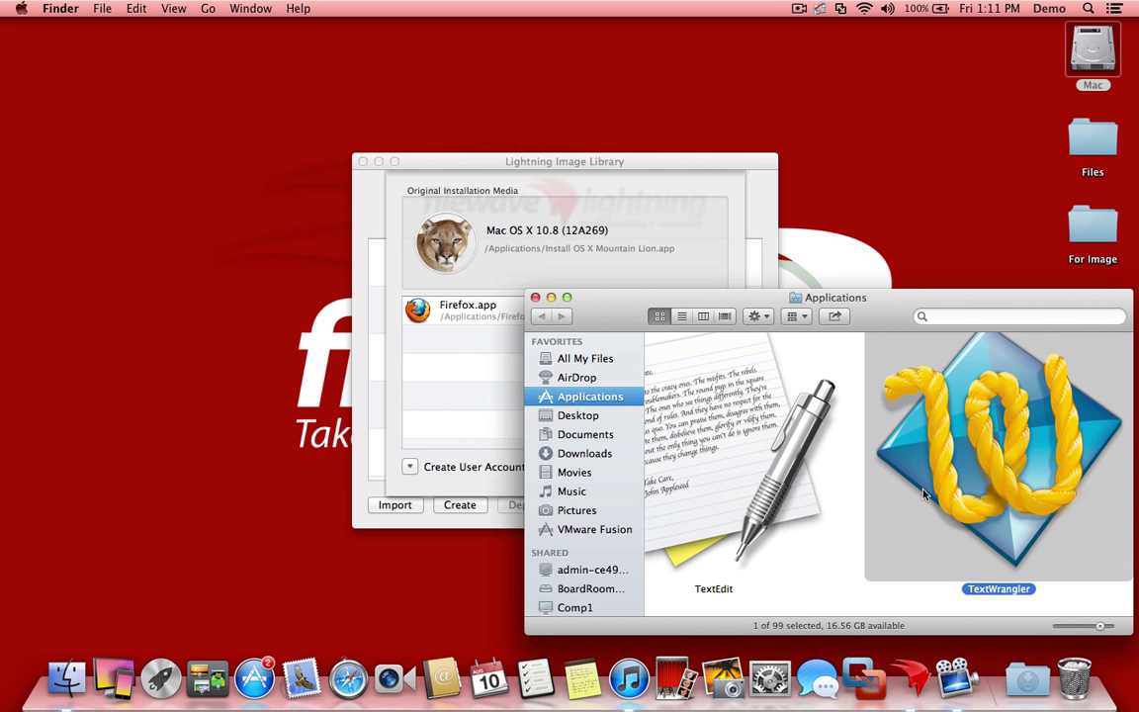
pyautogui.moveTo(925, 500); pyautogui.dragTo(395, 420)
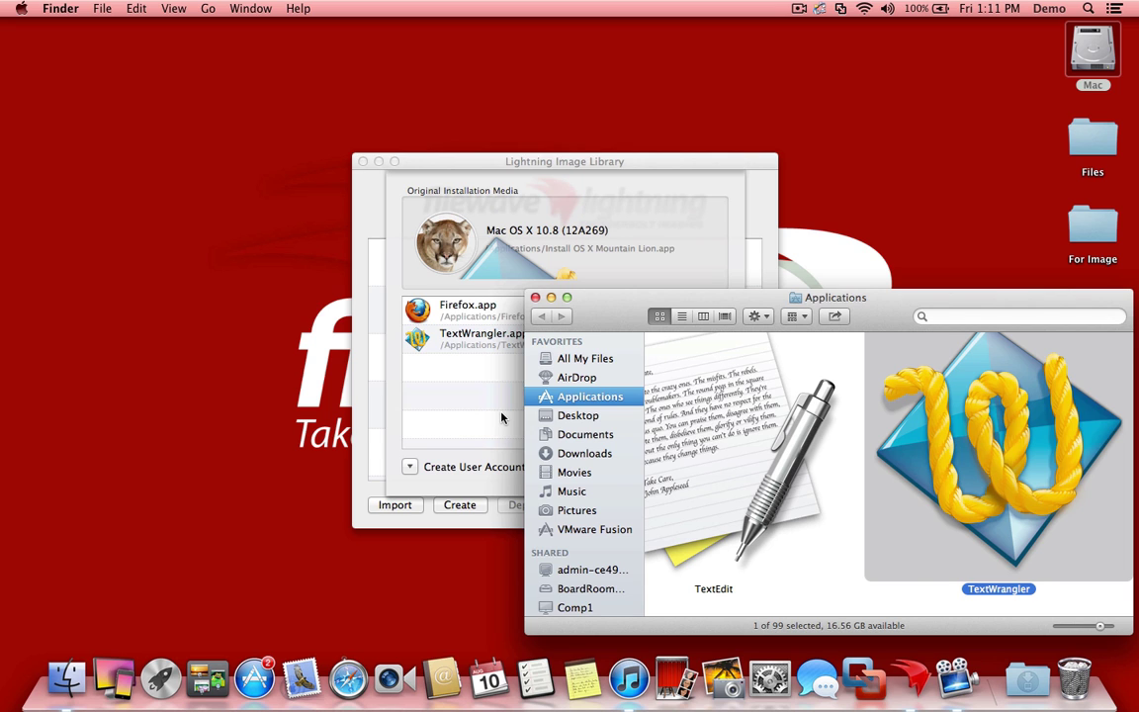
pyautogui.press('g')
pyautogui.press('o')
pyautogui.moveTo(846, 513); pyautogui.dragTo(425, 401)
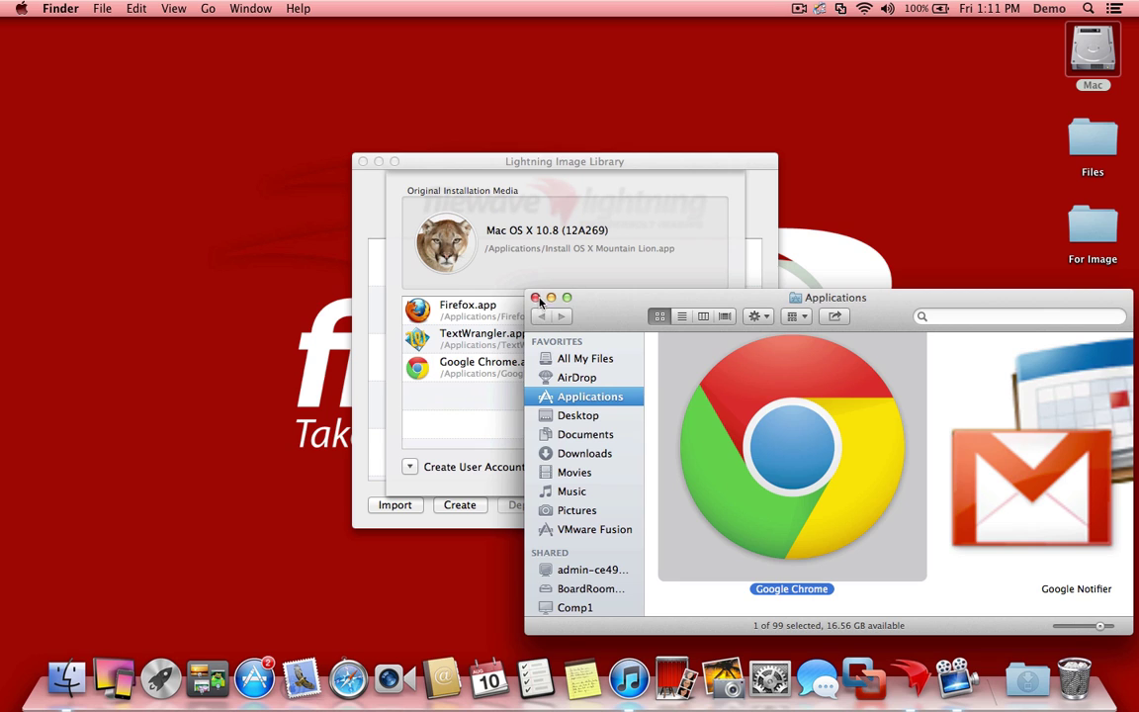
pyautogui.click(535, 298)
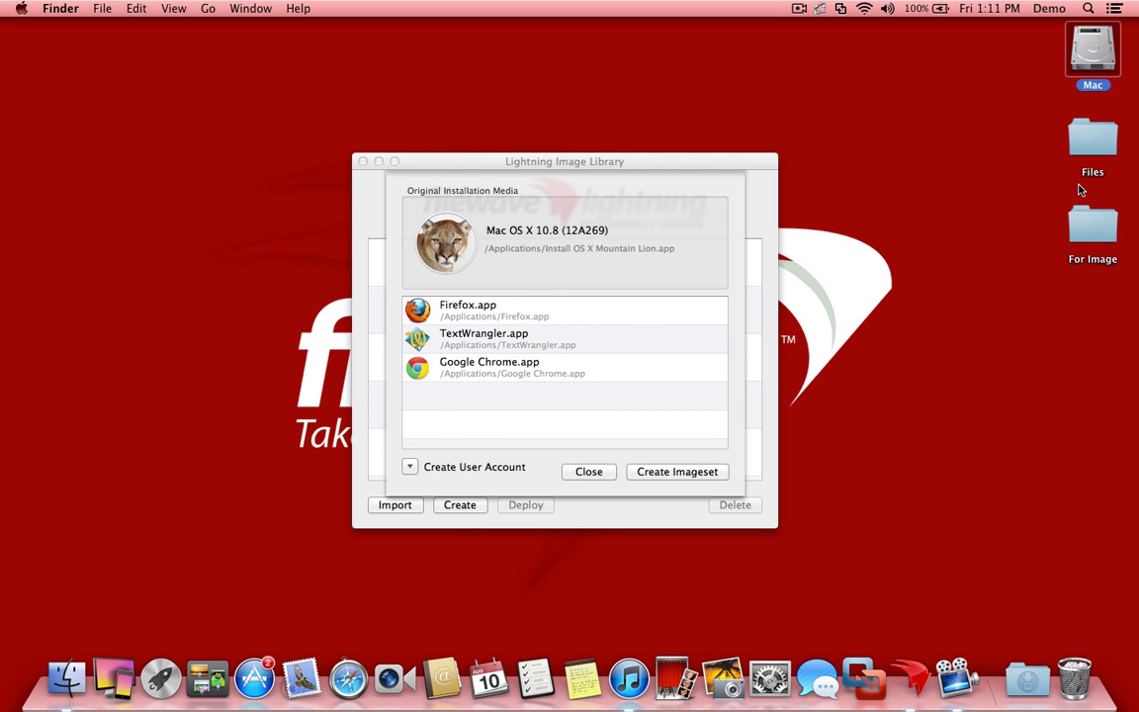
# Add iWork09.mpkg and iWork_9.2_Update.pkg from the For Image folder to the additional content
pyautogui.click(1081, 228)
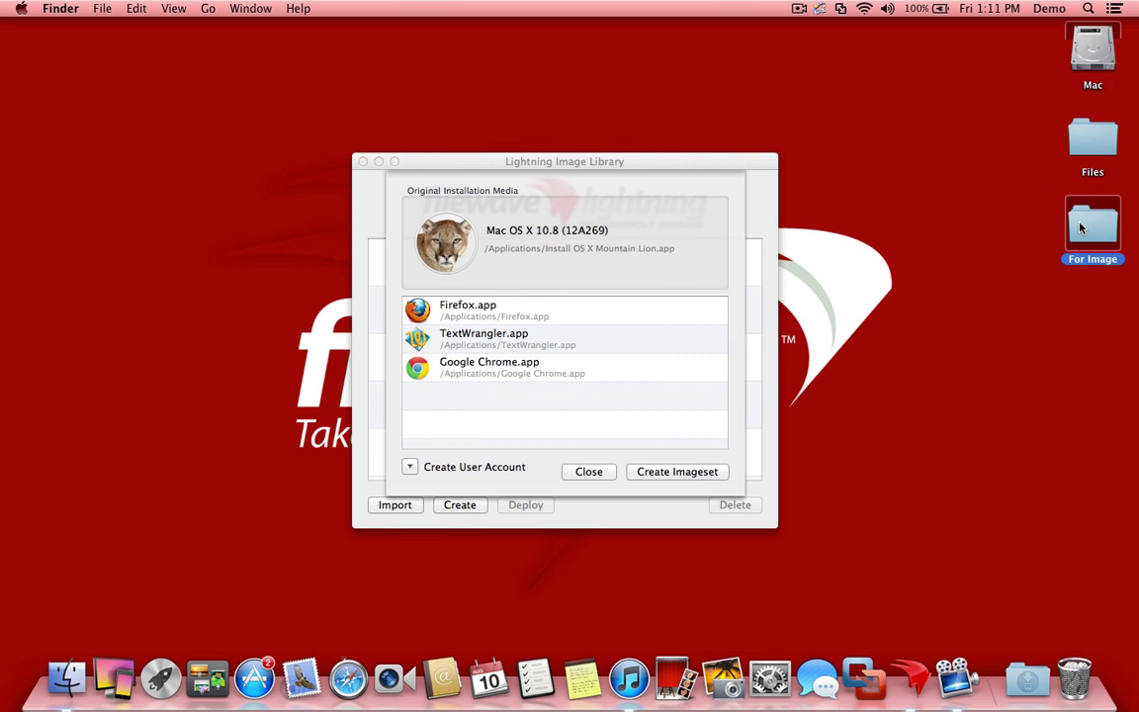
pyautogui.doubleClick(1081, 228)
pyautogui.moveTo(280, 229); pyautogui.dragTo(511, 396)
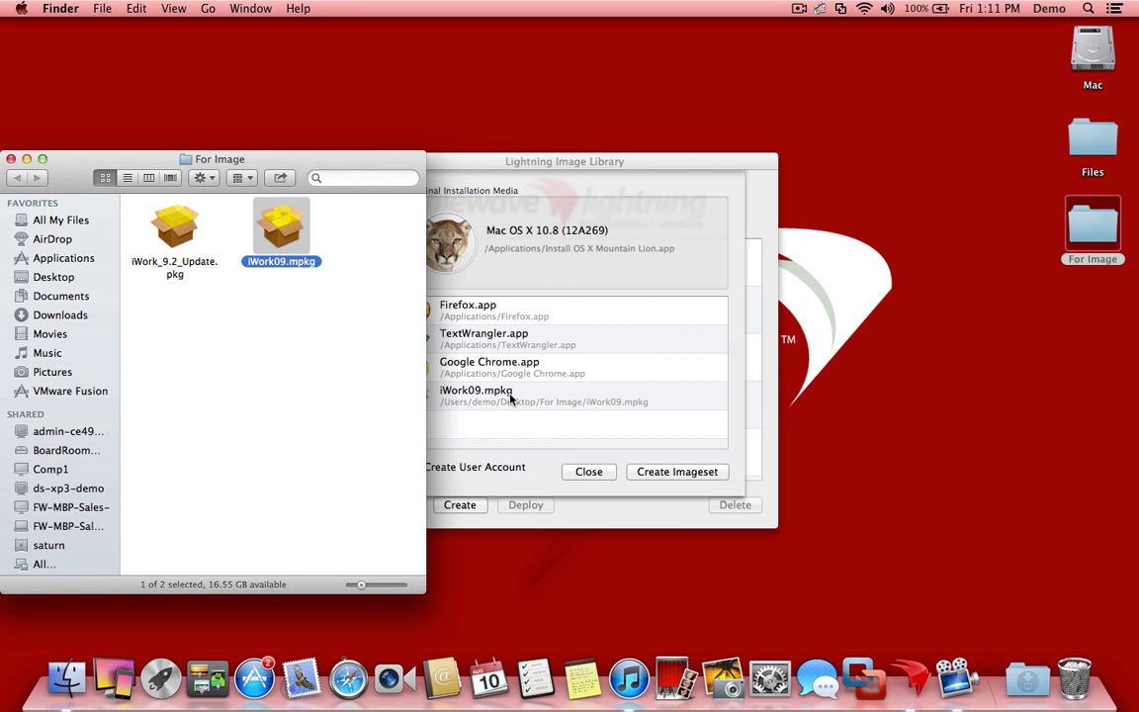
pyautogui.click(190, 244)
pyautogui.moveTo(191, 243); pyautogui.dragTo(458, 400)
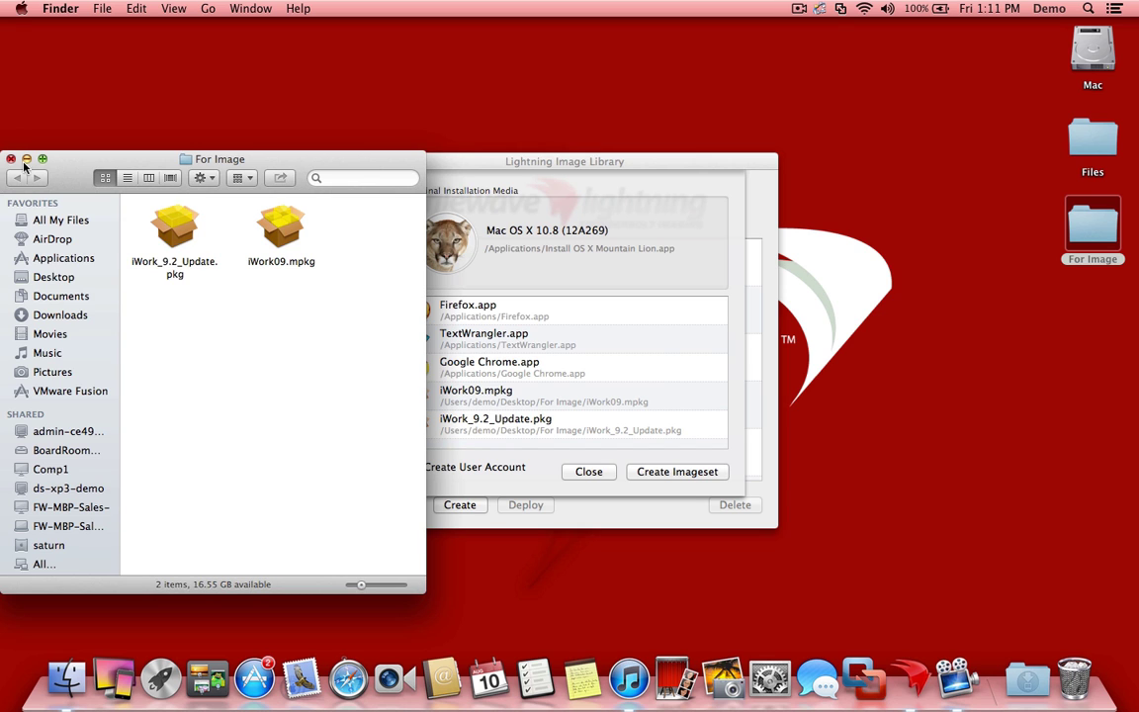
pyautogui.press('super+m')
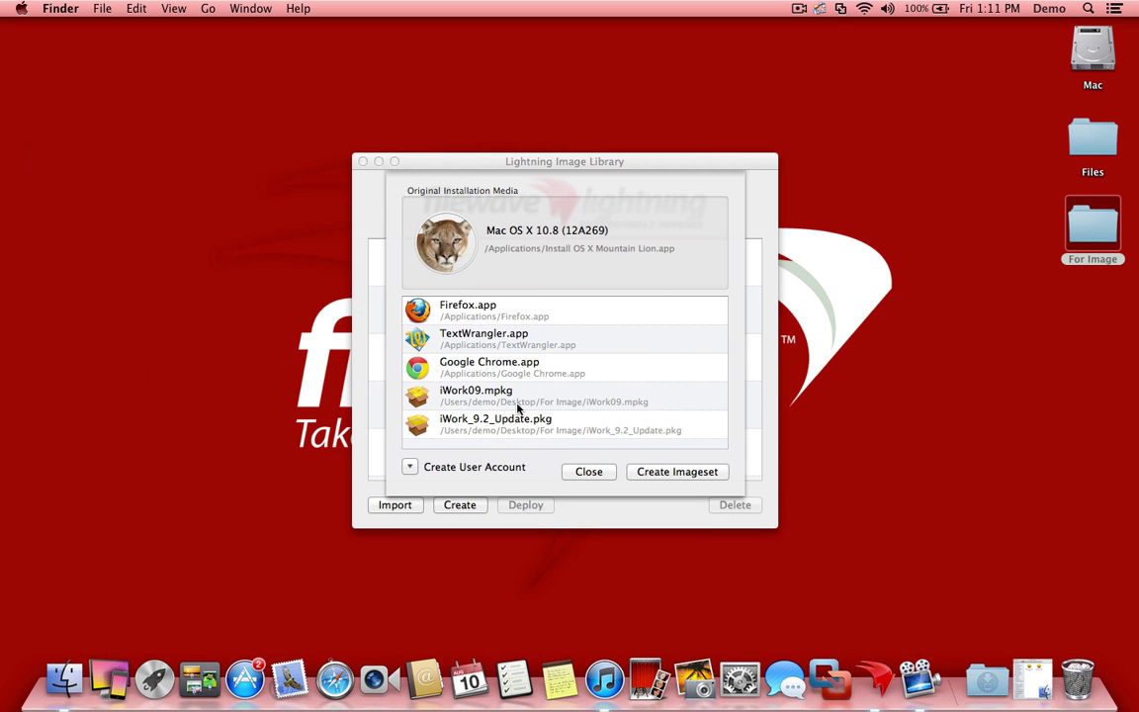
# Disable the welcome screen, create user account 'admin' with a confirmed password, and build the imageset
pyautogui.click(410, 466)
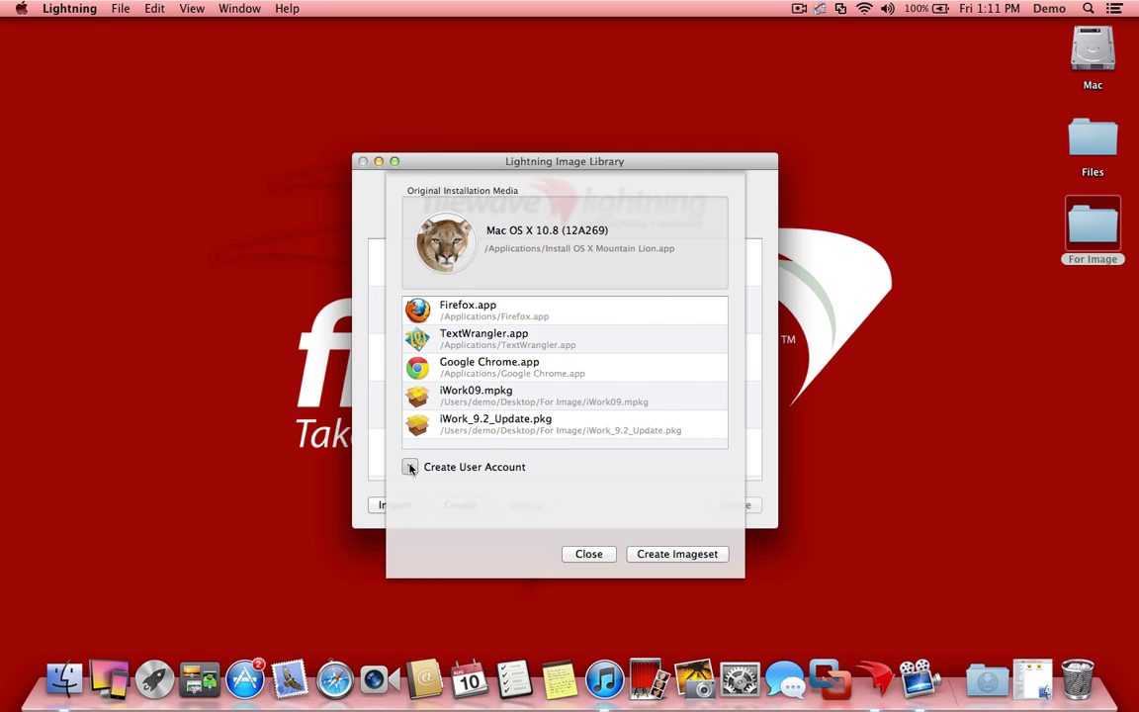
pyautogui.click(420, 505)
pyautogui.click(553, 522)
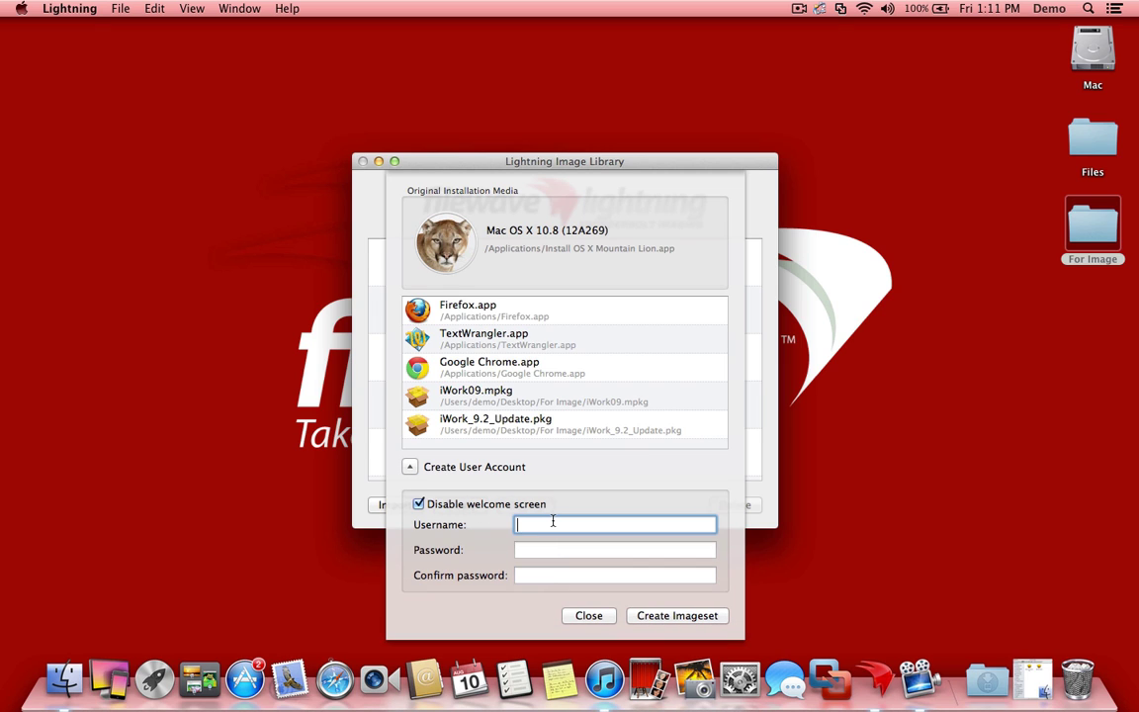
pyautogui.write('admin')
pyautogui.press('Tab')
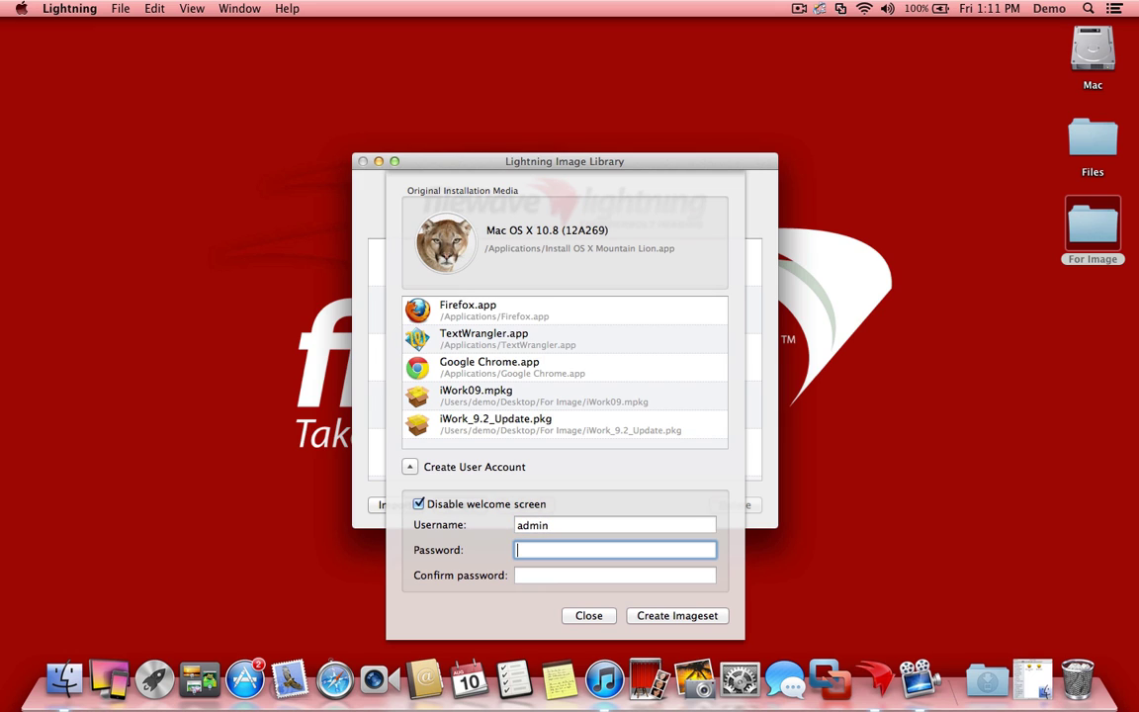
pyautogui.write('admin')
pyautogui.press('Tab')
pyautogui.write('admin')
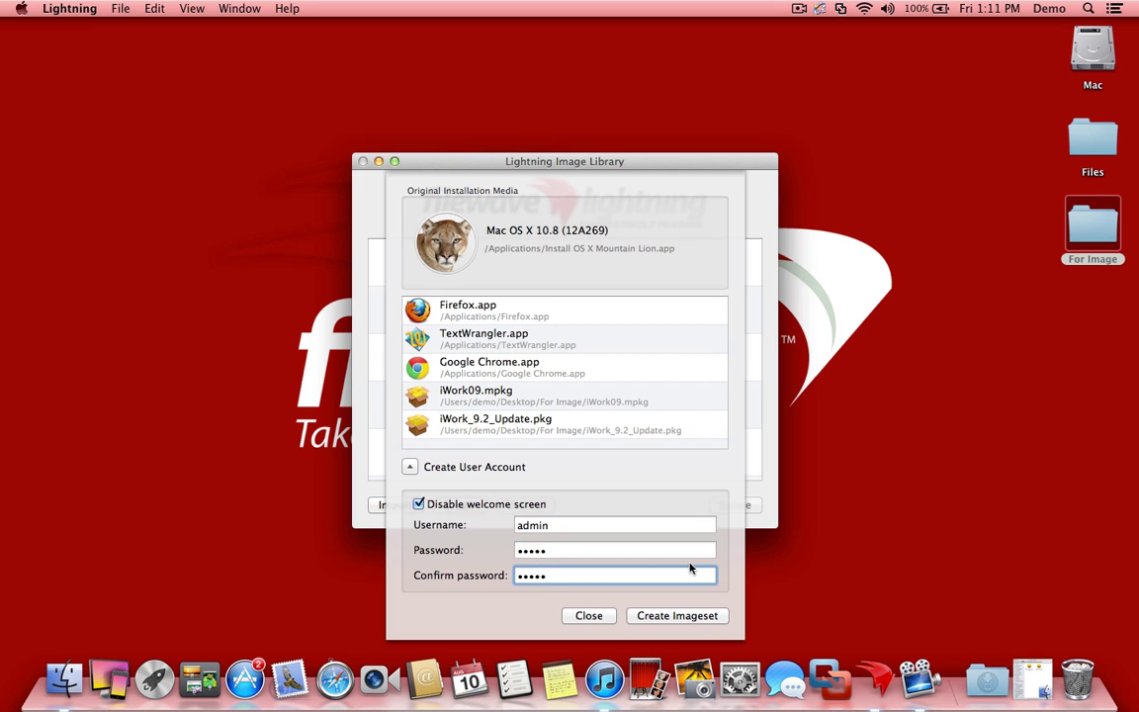
pyautogui.click(667, 616)
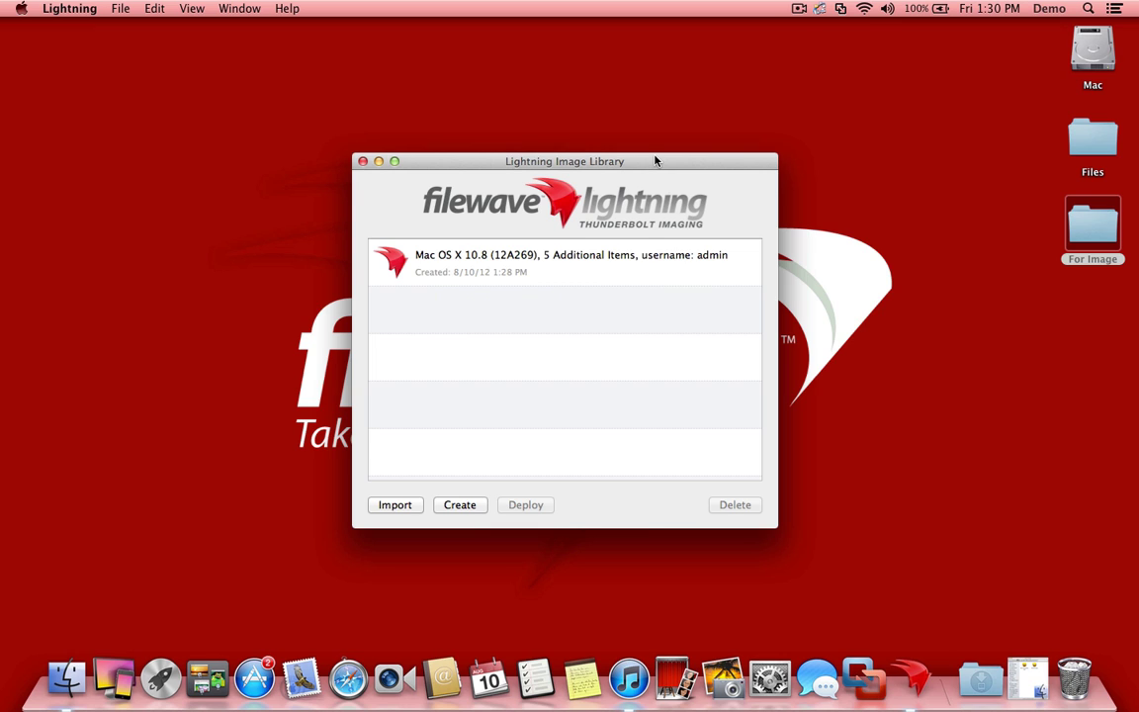
# Select the Mac OS X 10.8 (12A269) imageset in the library list
pyautogui.click(489, 279)
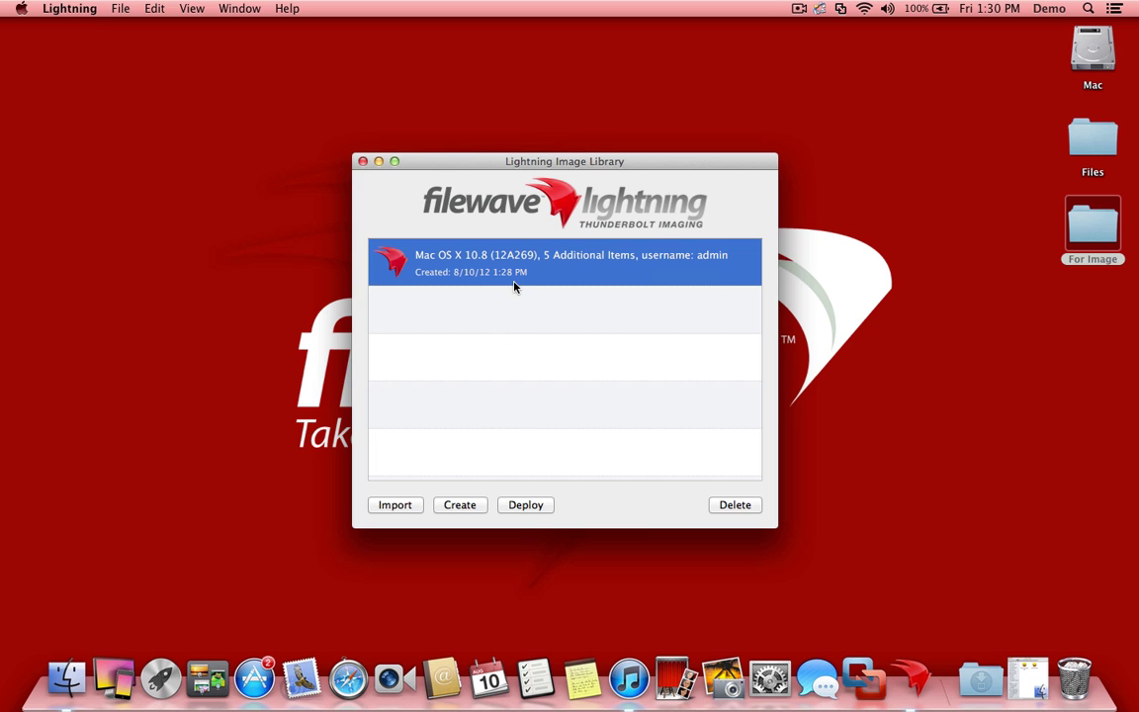
# Deploy the selected imageset and let Lightning search for connected volumes
pyautogui.click(510, 505)
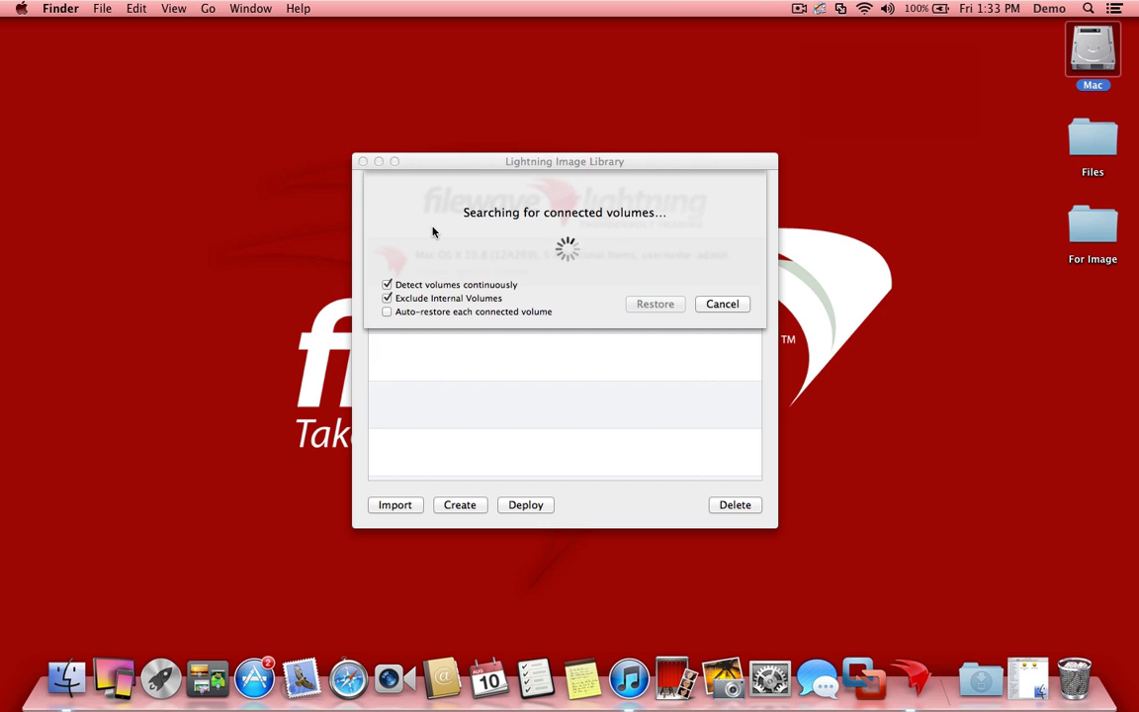
# Restore the imageset onto the MacBookAir volume, then close the deploy panel once finished
pyautogui.click(419, 211)
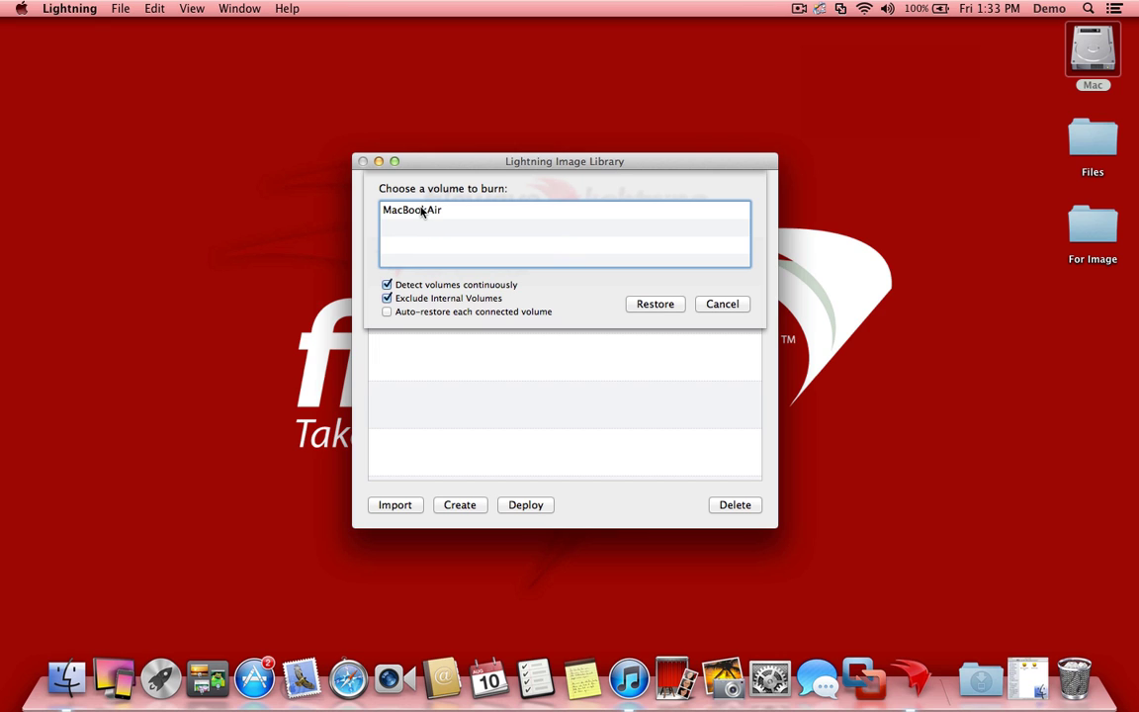
pyautogui.click(655, 303)
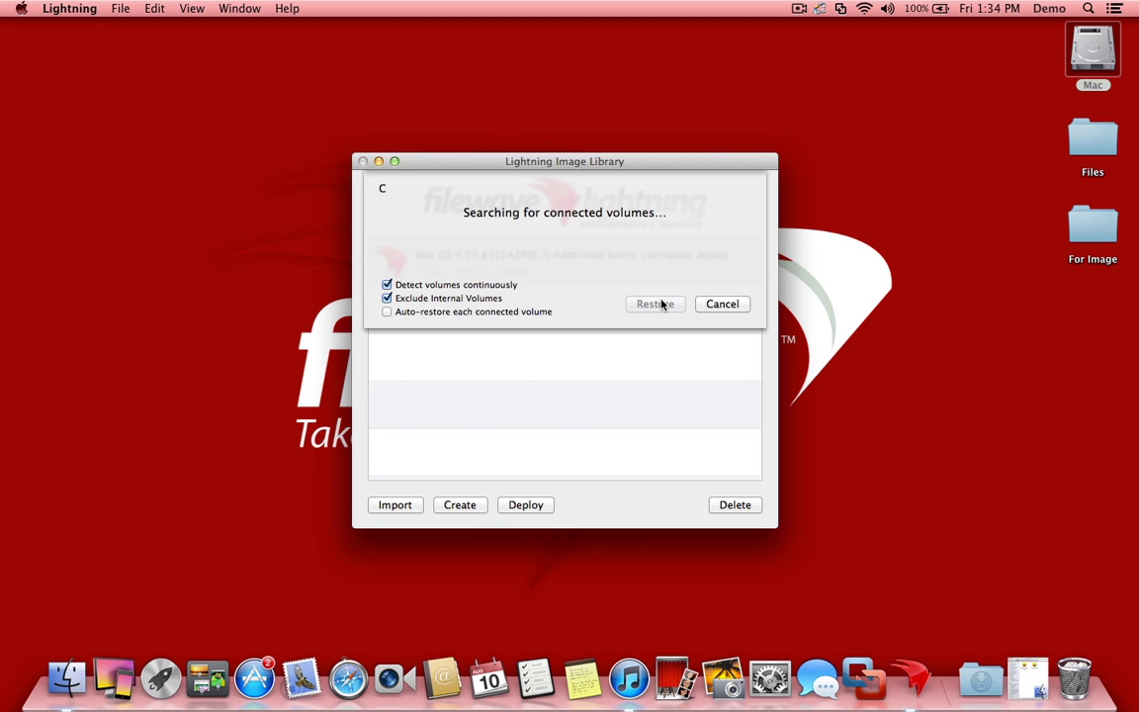
pyautogui.click(741, 307)
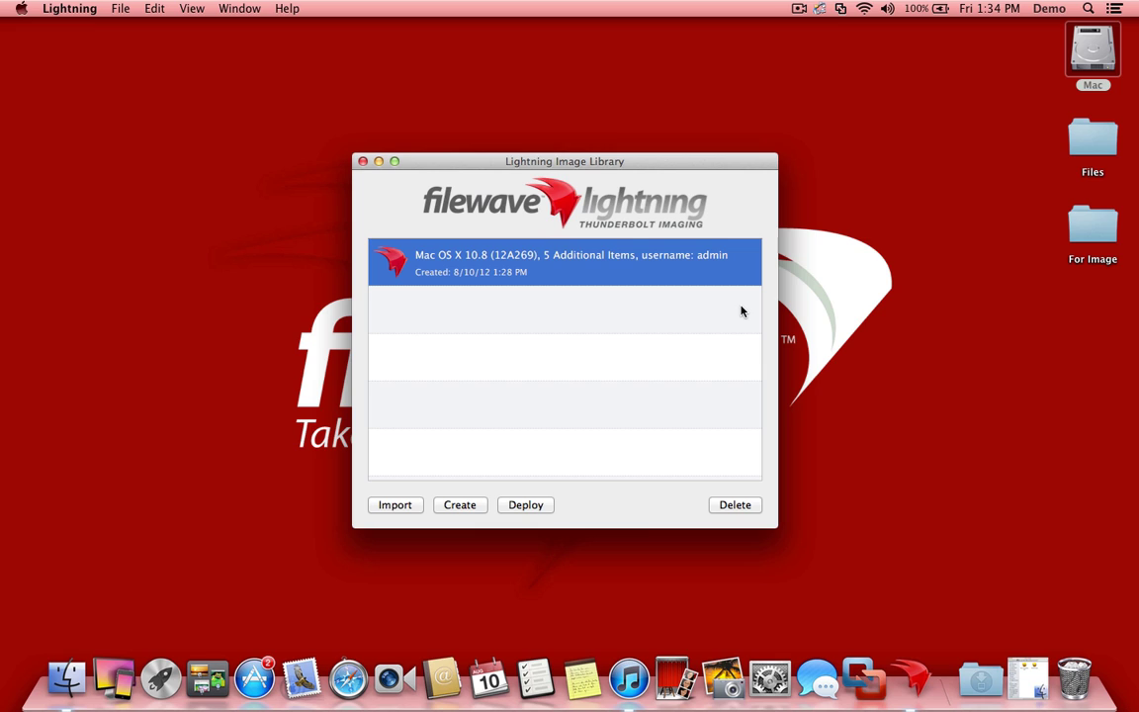